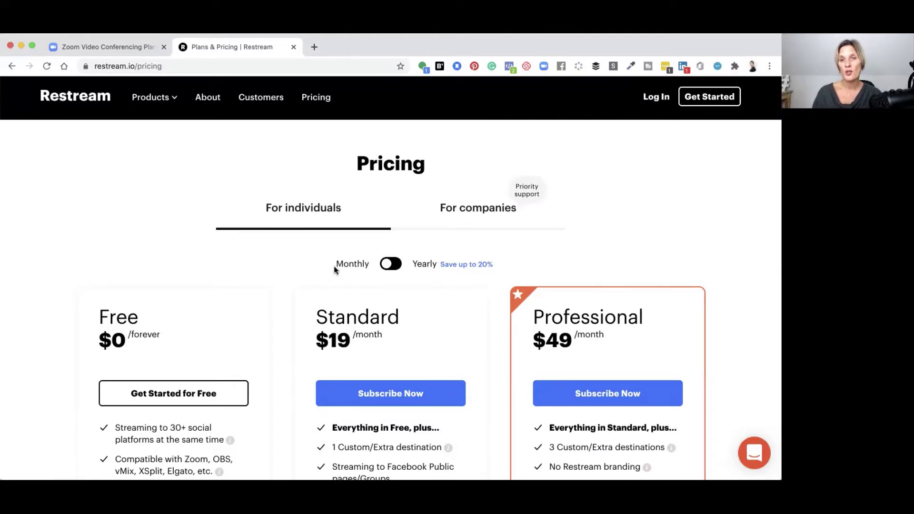
- Scroll through Zoom's list of upcoming meetings
scroll(334, 268, "down", 3)
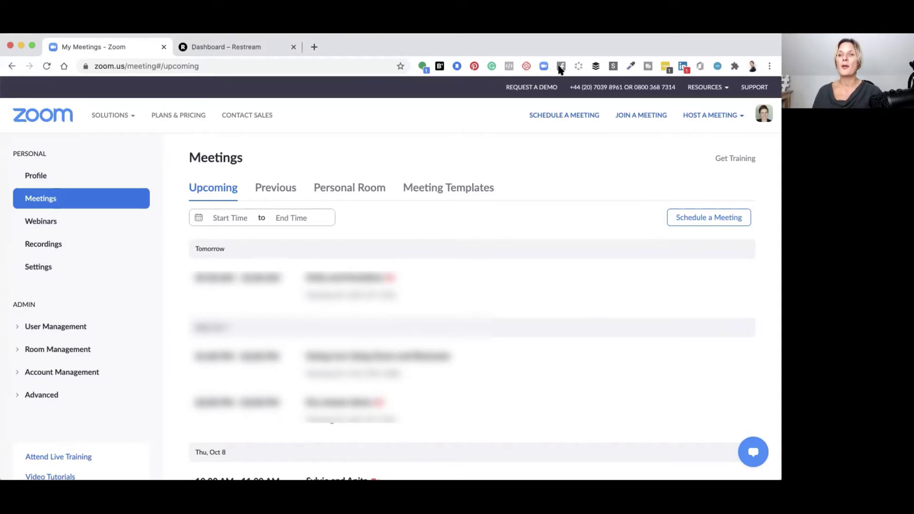
- Schedule the meeting 'Test' for Oct 15, 2020, 5:00 PM London and scroll to its Poll / Live Streaming section
left_click(554, 117)
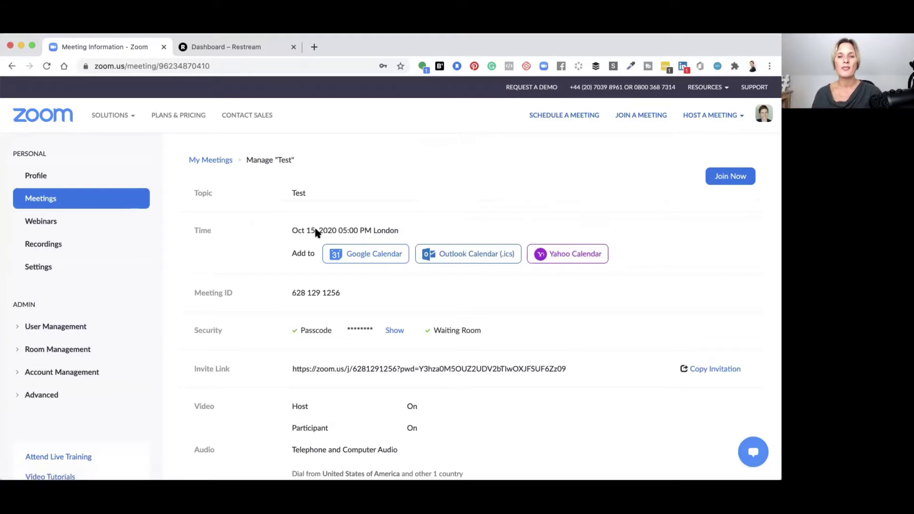
scroll(315, 232, "down", 10)
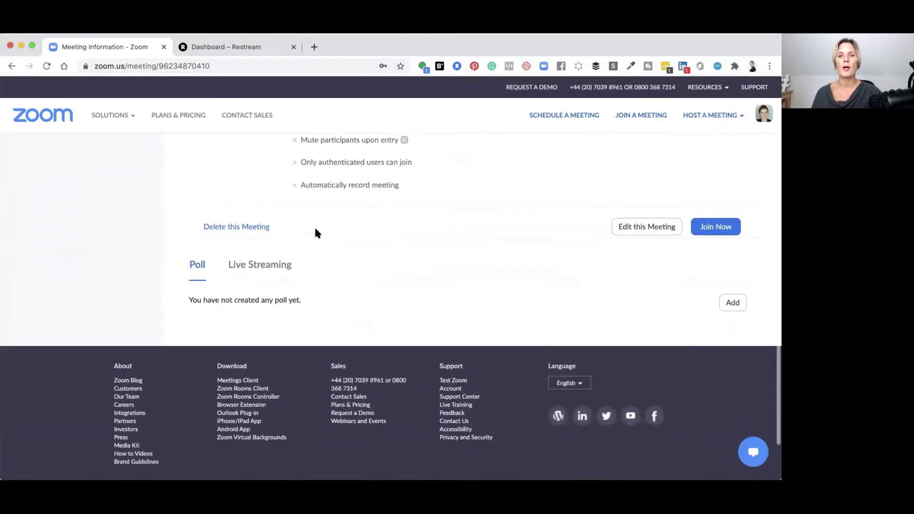
scroll(253, 274, "down", 2)
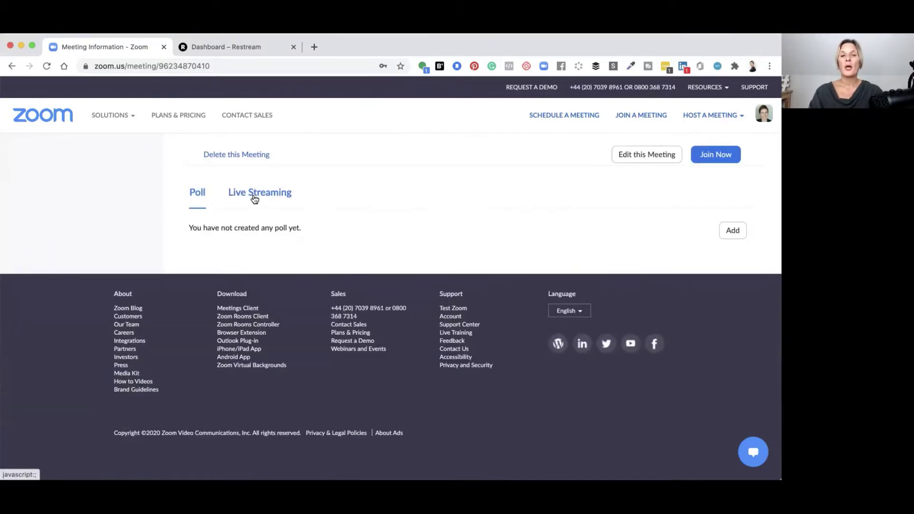
- Edit the meeting's Custom Live Streaming Service from the Live Streaming tab
left_click(255, 197)
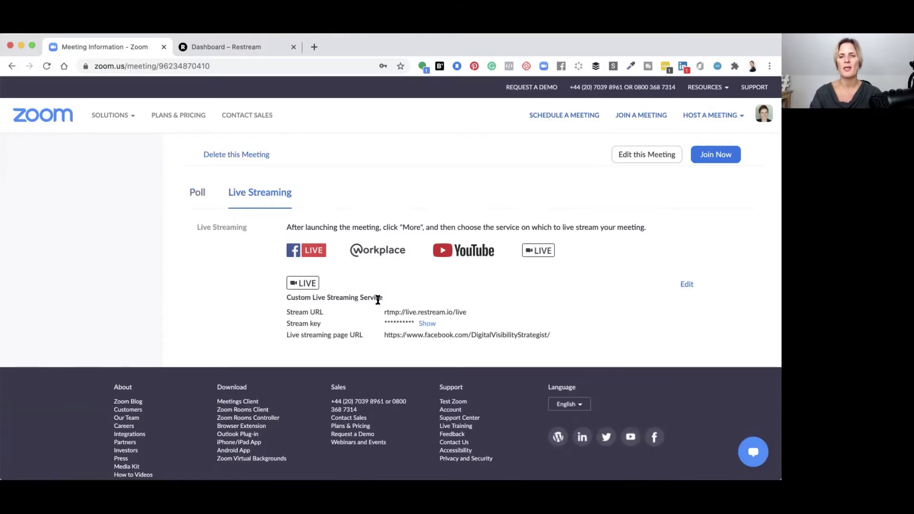
left_click(687, 285)
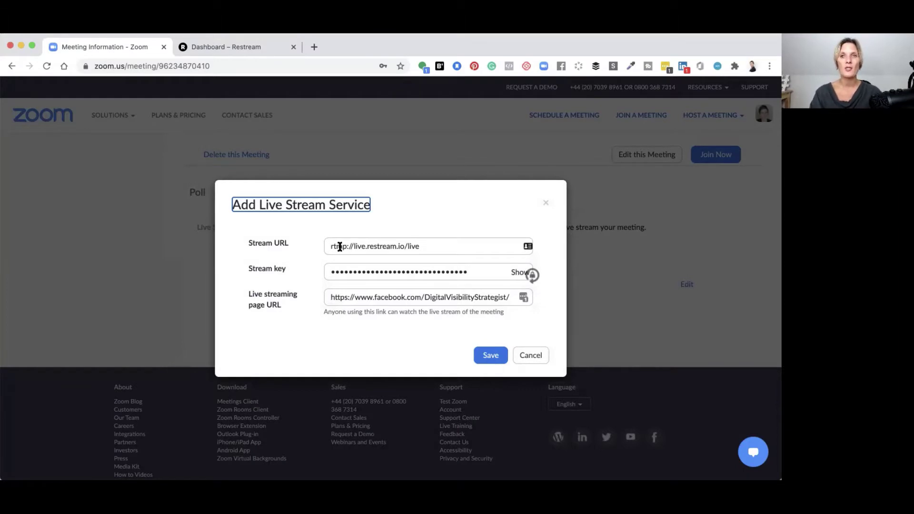
- Switch to the Dashboard – Restream browser tab
left_click(214, 47)
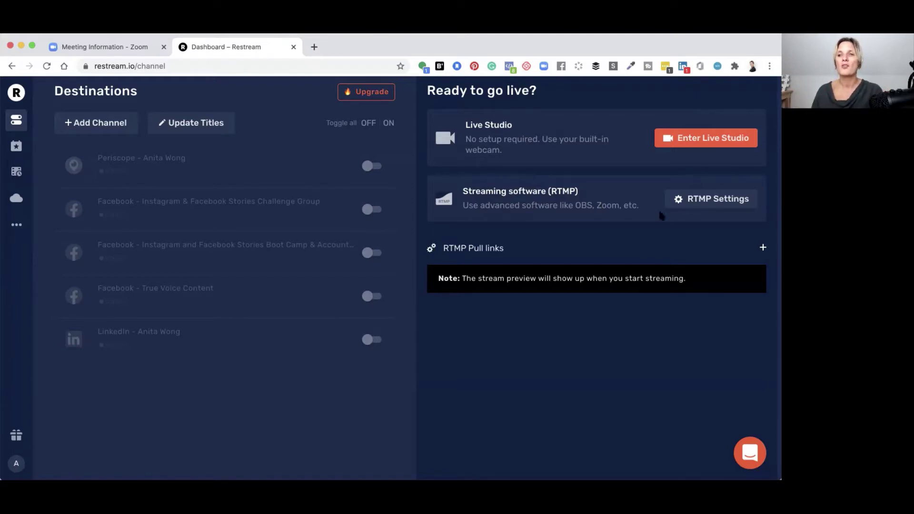
- Copy Restream's RTMP URL rtmp://live.restream.io/live and check it against Zoom's Stream URL
left_click(705, 199)
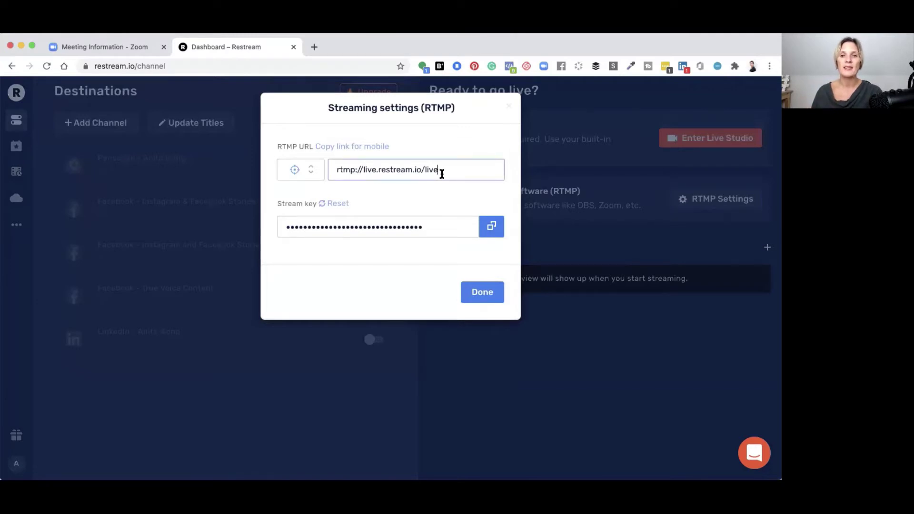
left_click_drag(441, 171, 324, 175)
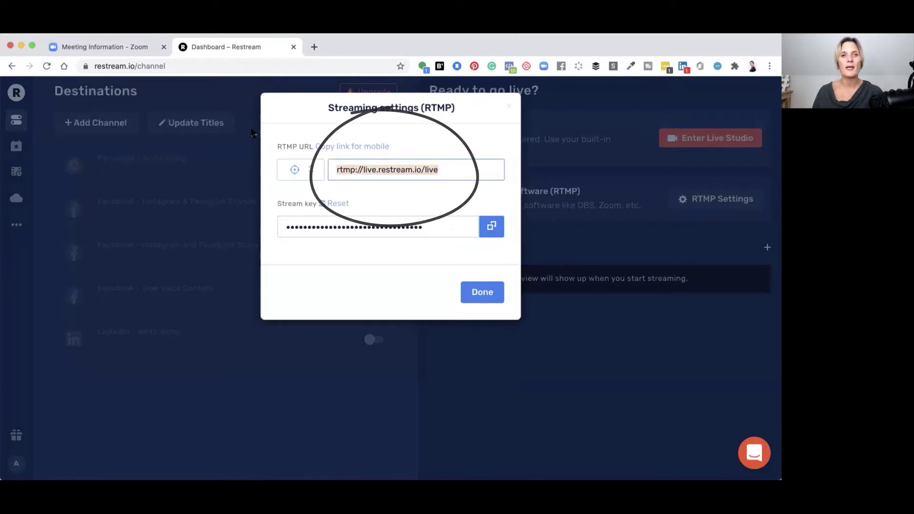
left_click(101, 46)
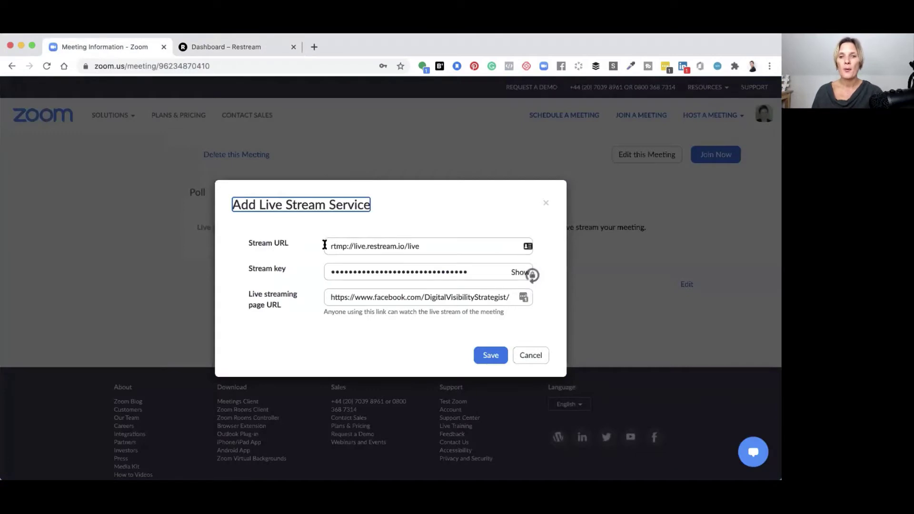
left_click_drag(327, 247, 436, 247)
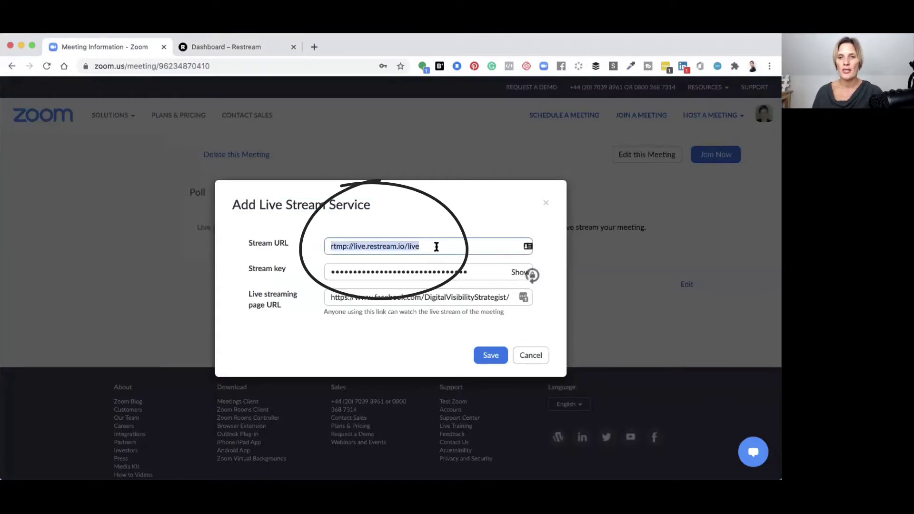
left_click(436, 247)
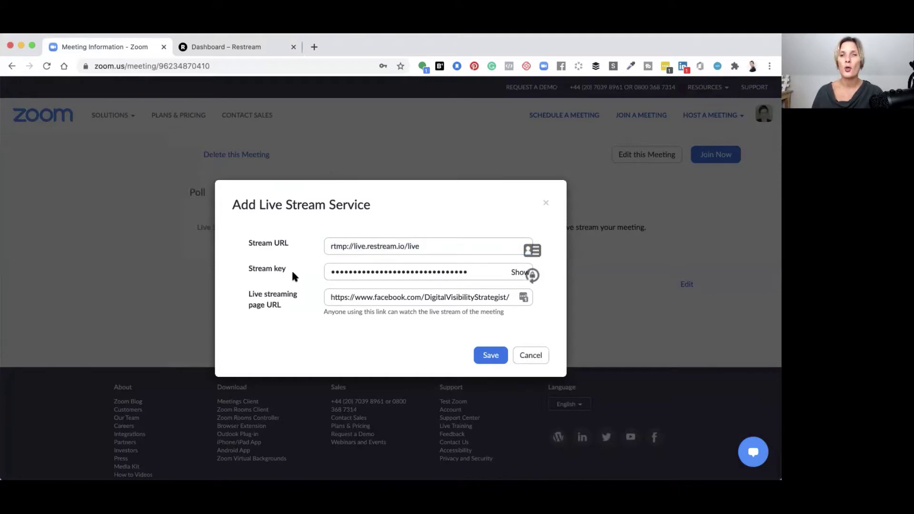
left_click(229, 45)
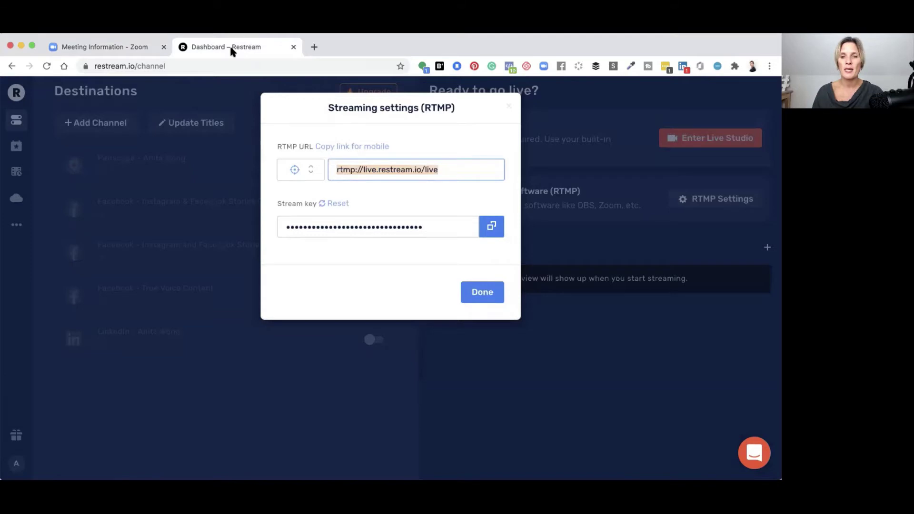
- Paste Restream's stream key into Zoom's Stream key field and save the custom streaming service
left_click(492, 227)
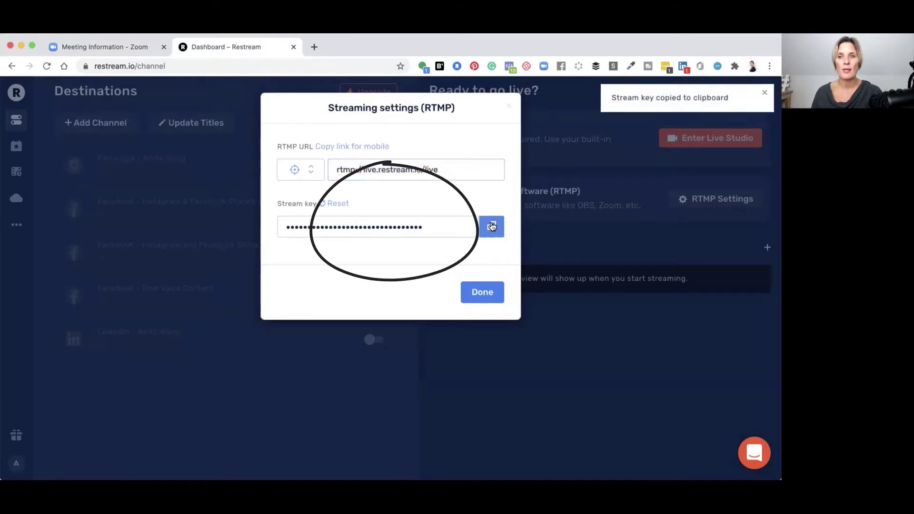
left_click(104, 46)
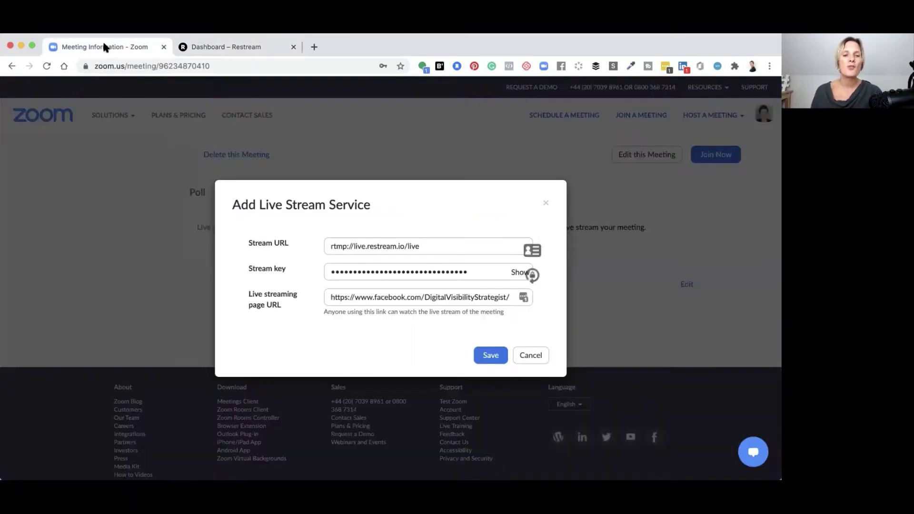
left_click(481, 273)
left_click_drag(481, 272, 326, 254)
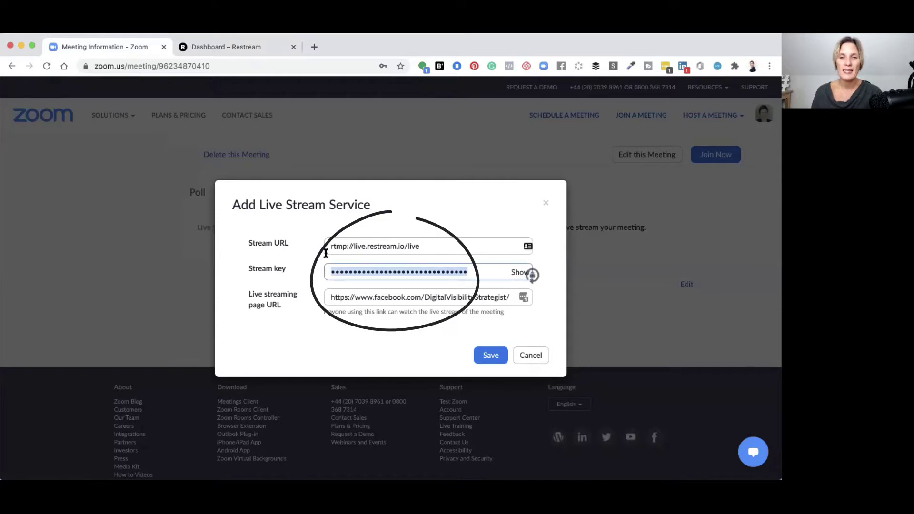
key("super+v")
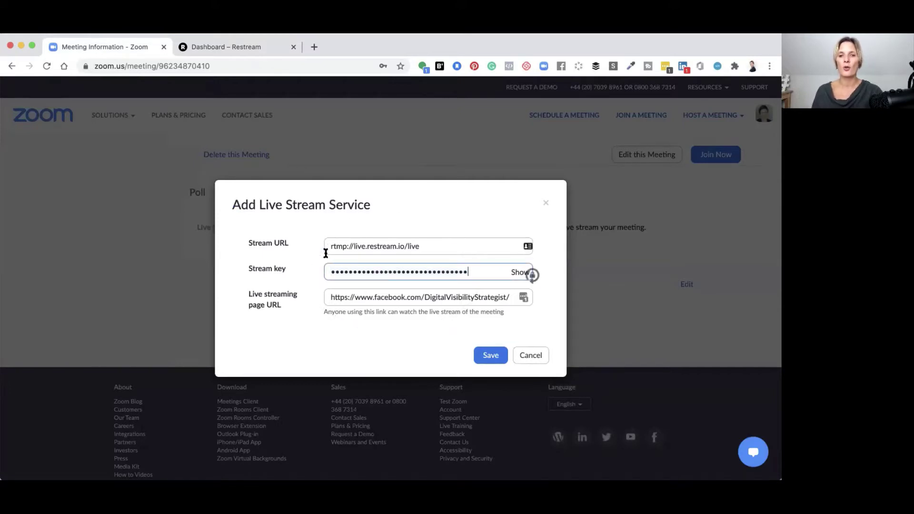
left_click(299, 272)
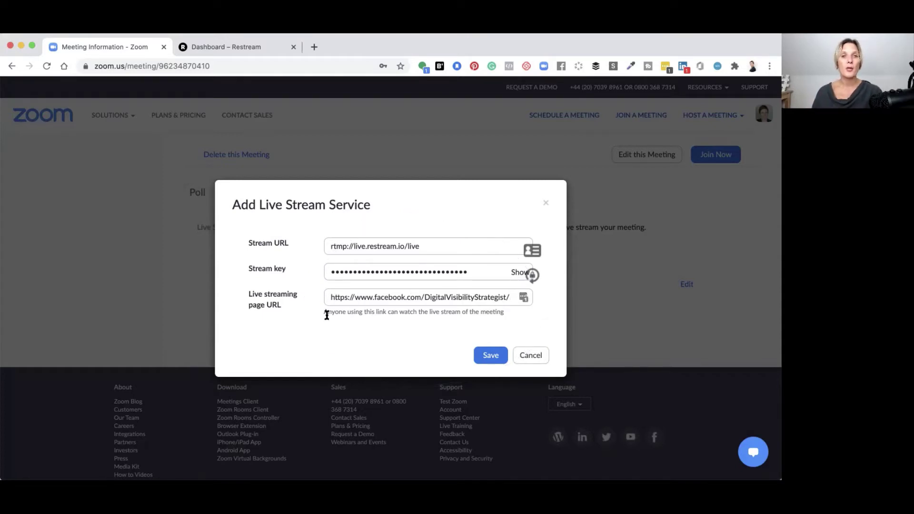
left_click(484, 356)
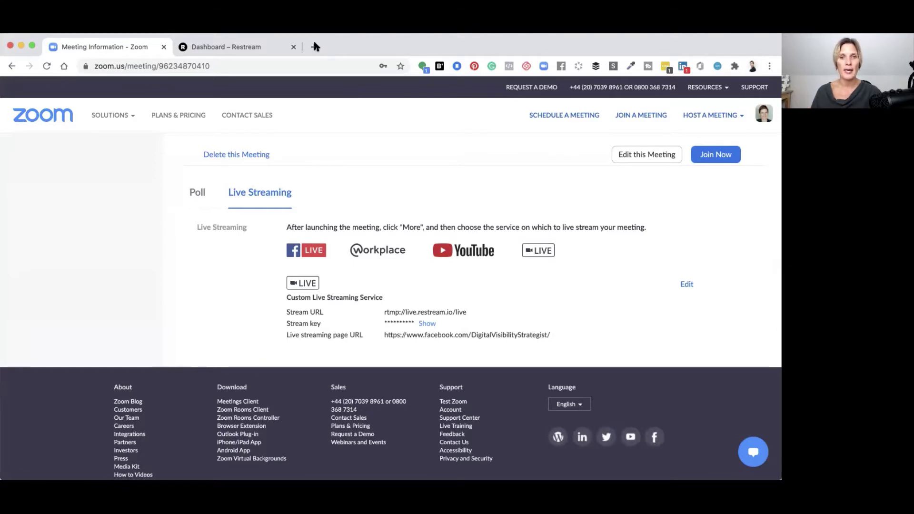
- Return to Restream and close the Streaming settings (RTMP) dialog with Done
left_click(240, 49)
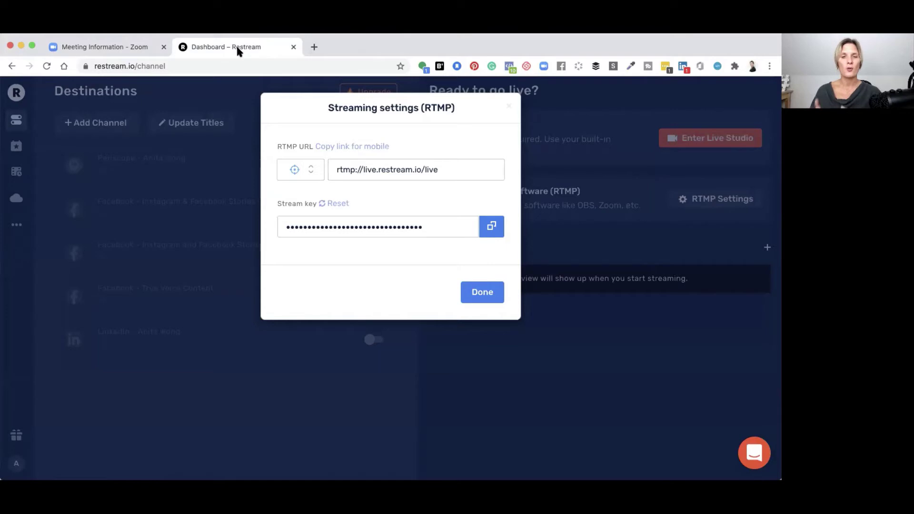
left_click(482, 292)
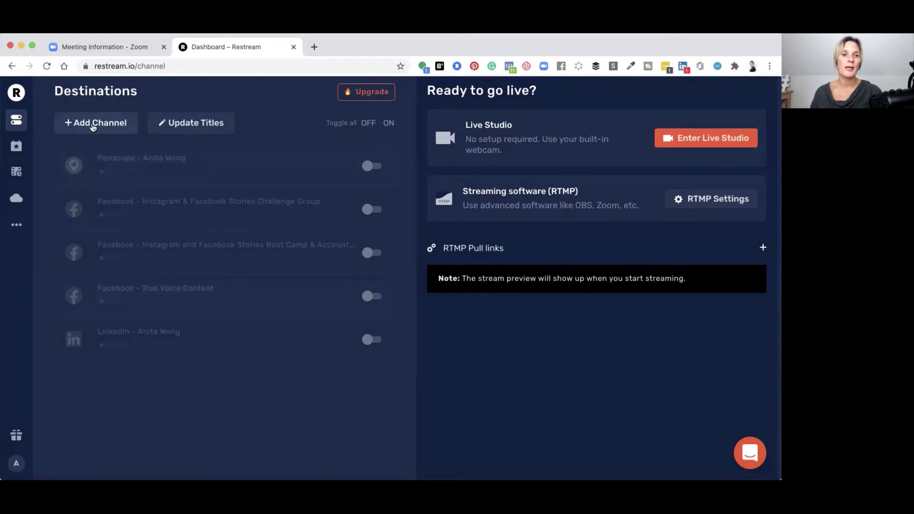
- Add a YouTube Events channel in Restream and start connecting it to YouTube
left_click(93, 125)
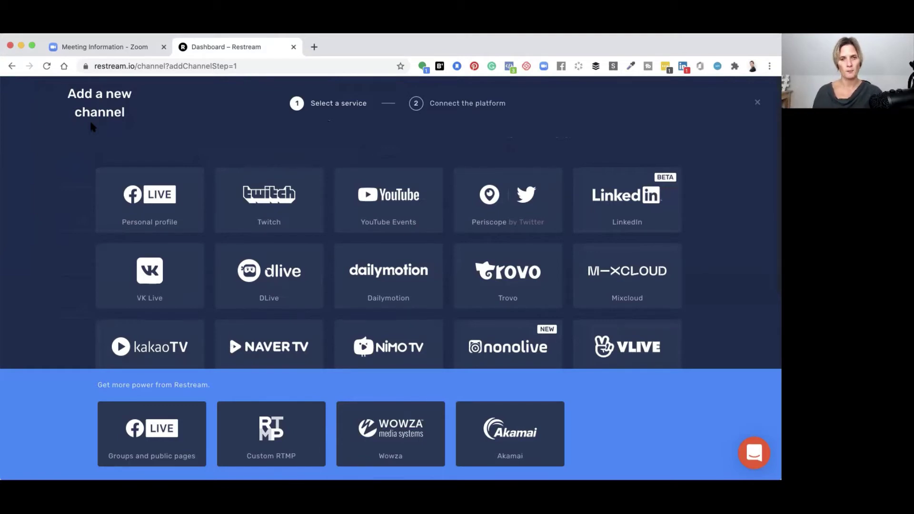
left_click(387, 207)
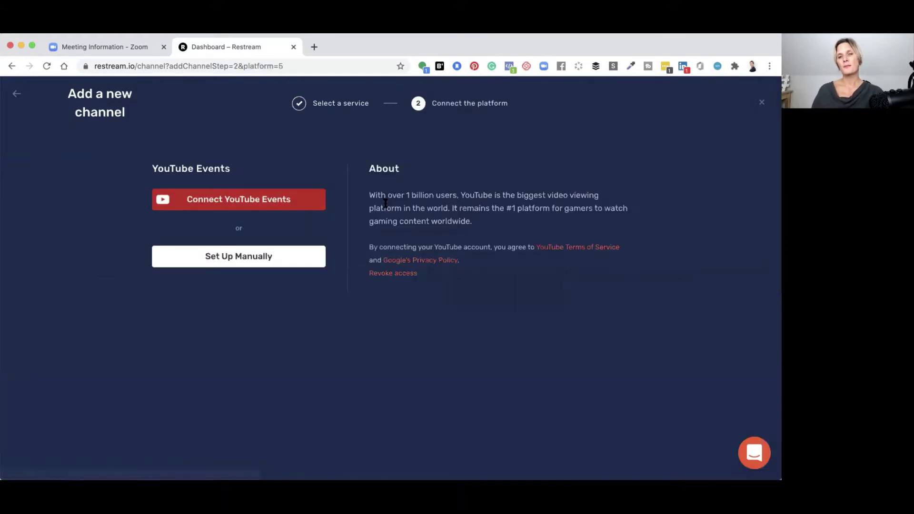
left_click(247, 202)
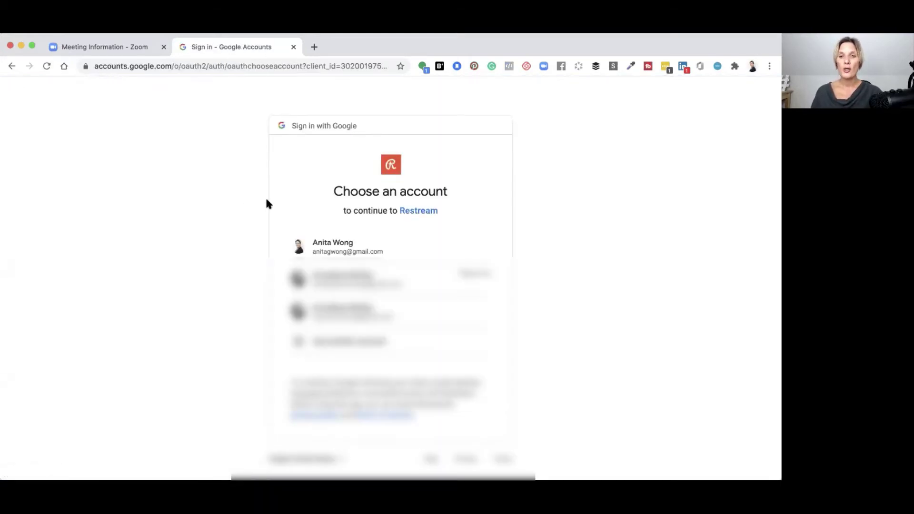
- Pick the Google account and its YouTube channel, then allow Restream access
left_click(334, 247)
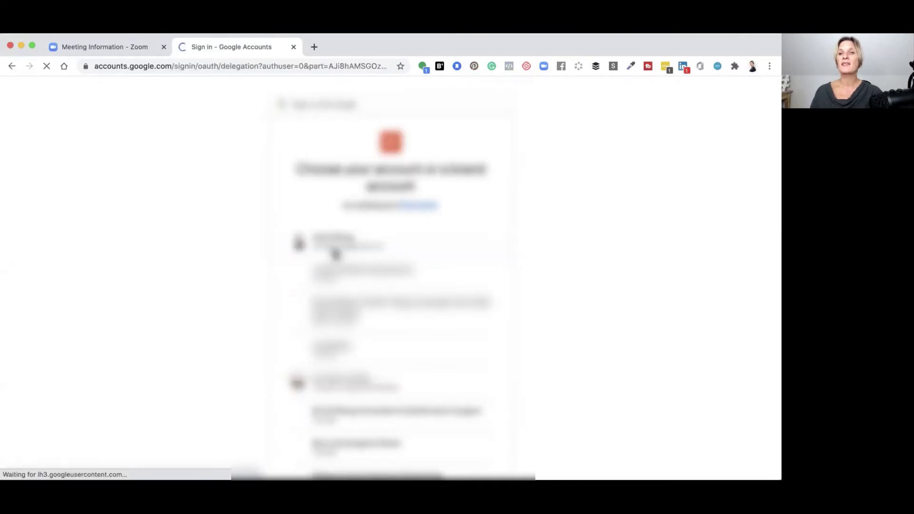
scroll(334, 254, "down", 5)
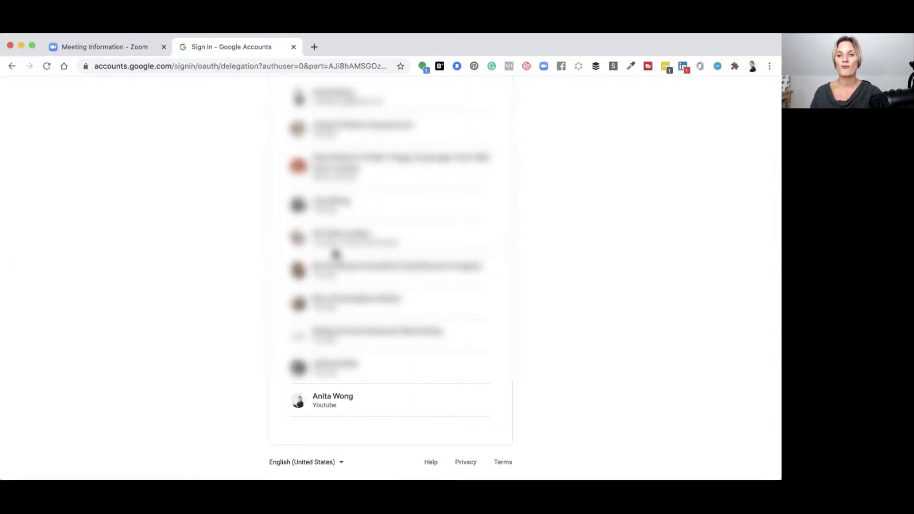
left_click(344, 399)
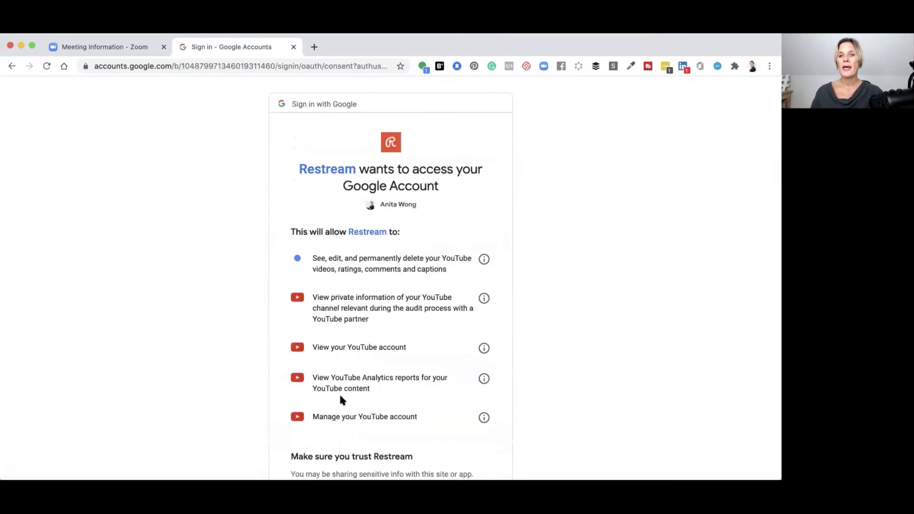
scroll(341, 398, "down", 4)
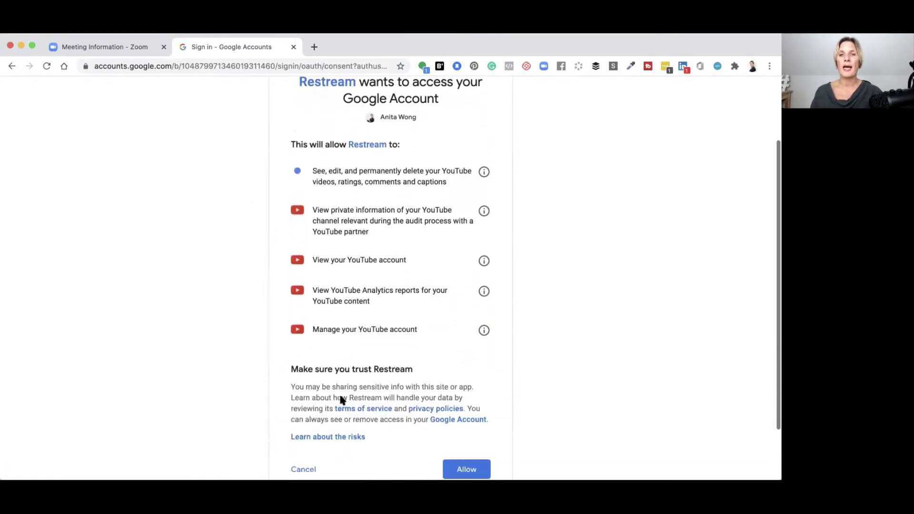
scroll(340, 399, "down", 3)
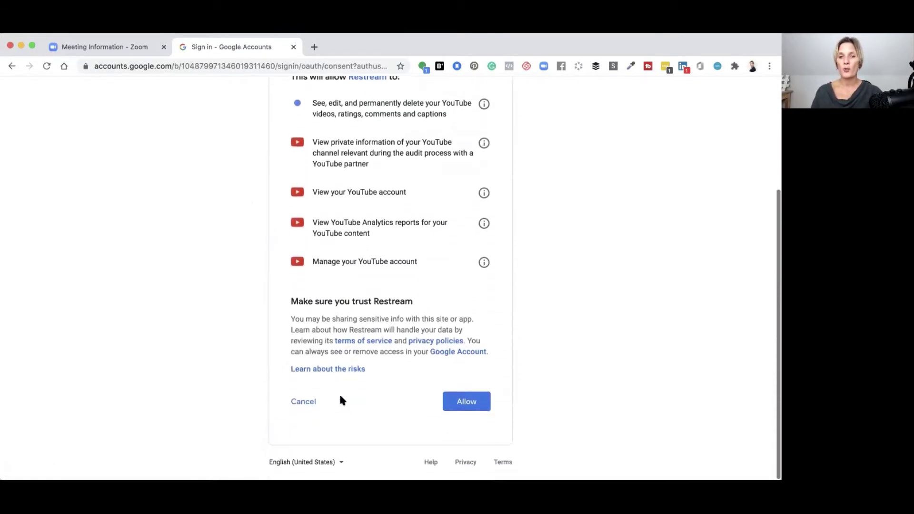
left_click(468, 406)
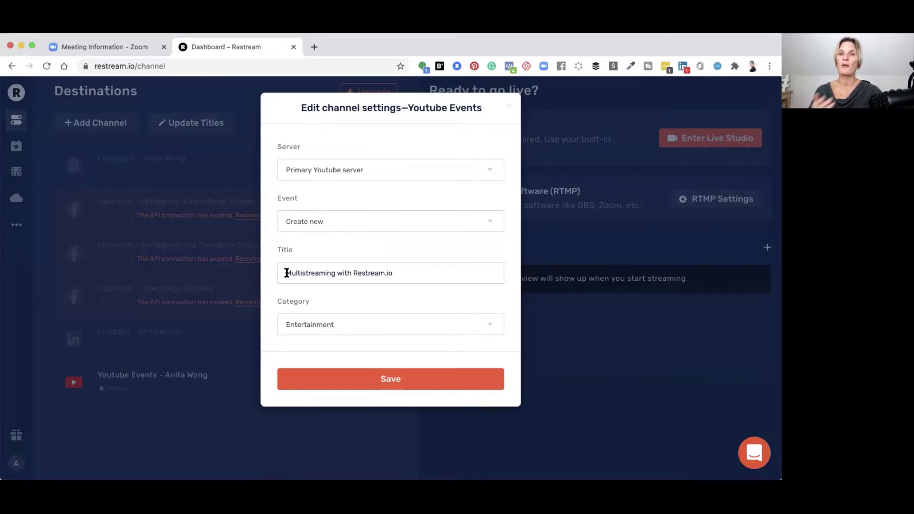
- Save the YouTube Events channel with title 'Testing Restream' and category Videoblogging, then reopen its settings
left_click_drag(287, 273, 408, 273)
type("Tes")
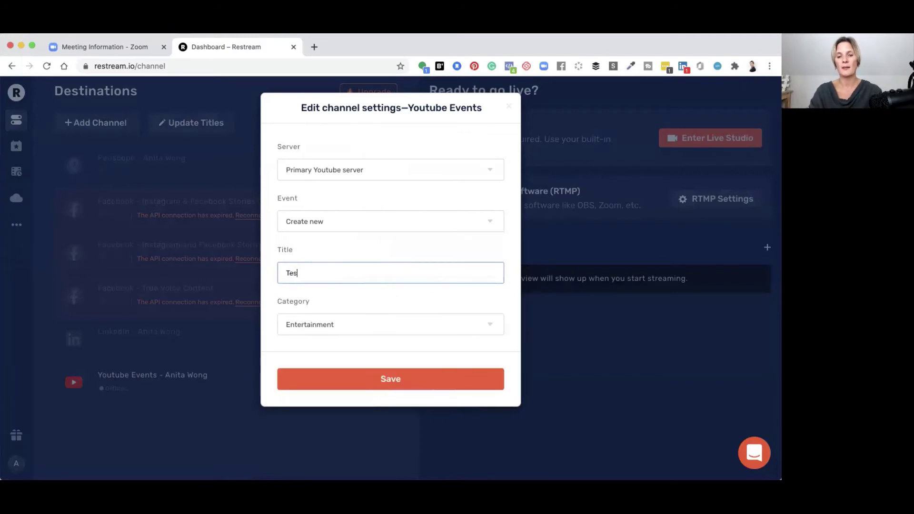
type("ting Restream")
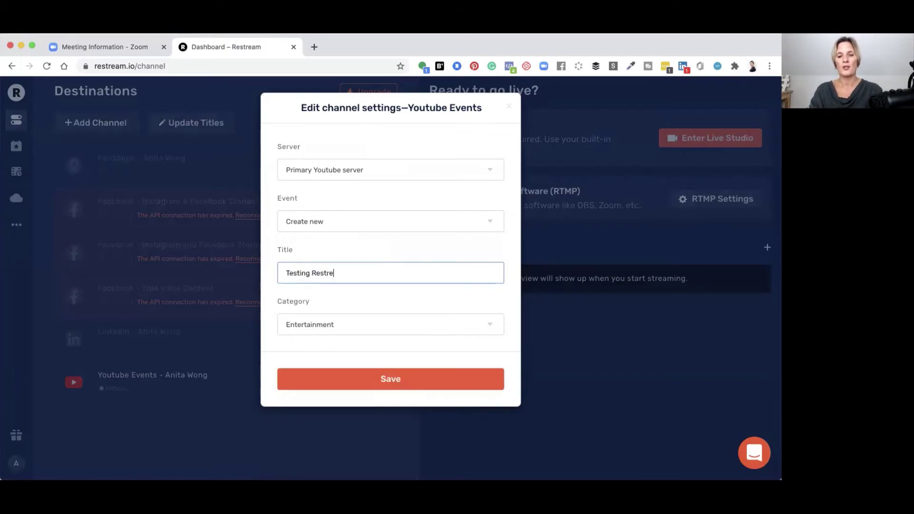
left_click(419, 329)
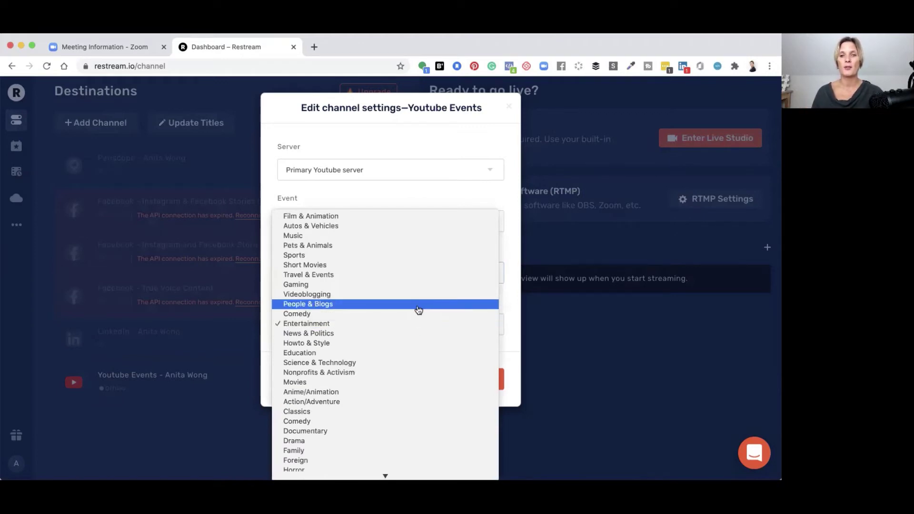
left_click(418, 296)
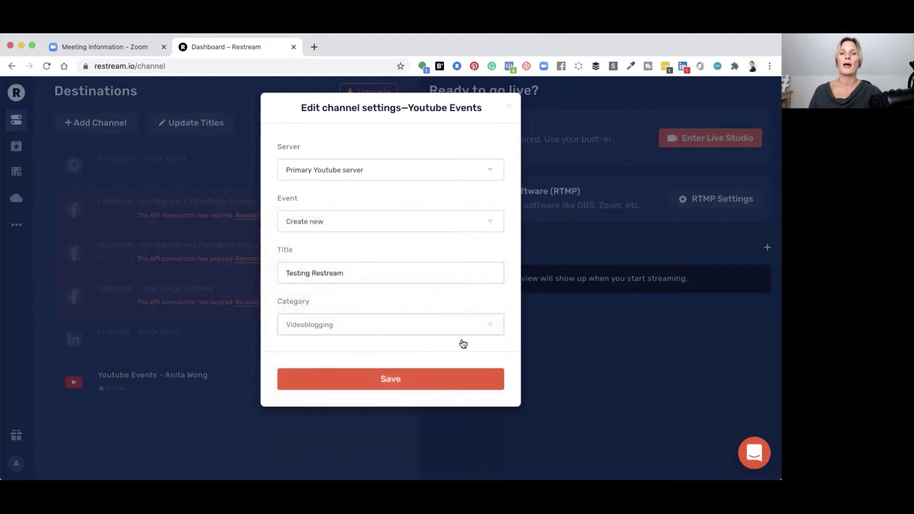
left_click(413, 379)
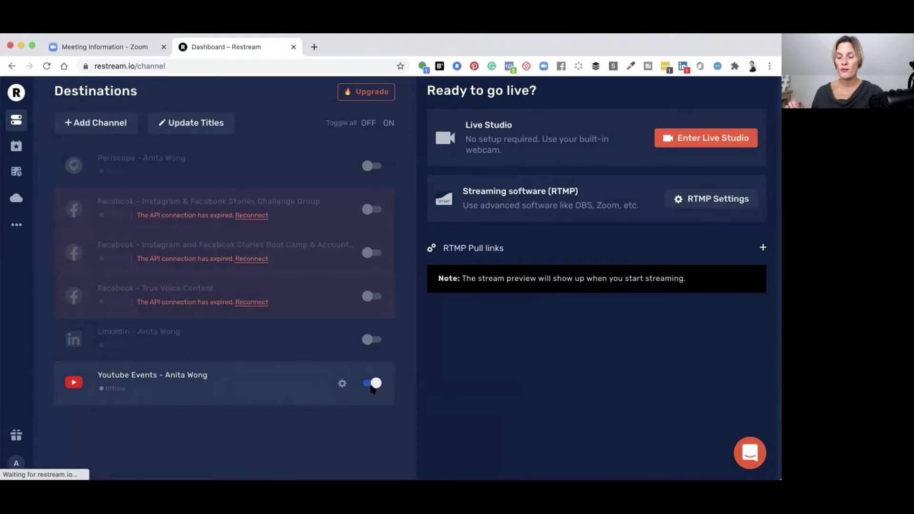
left_click(342, 386)
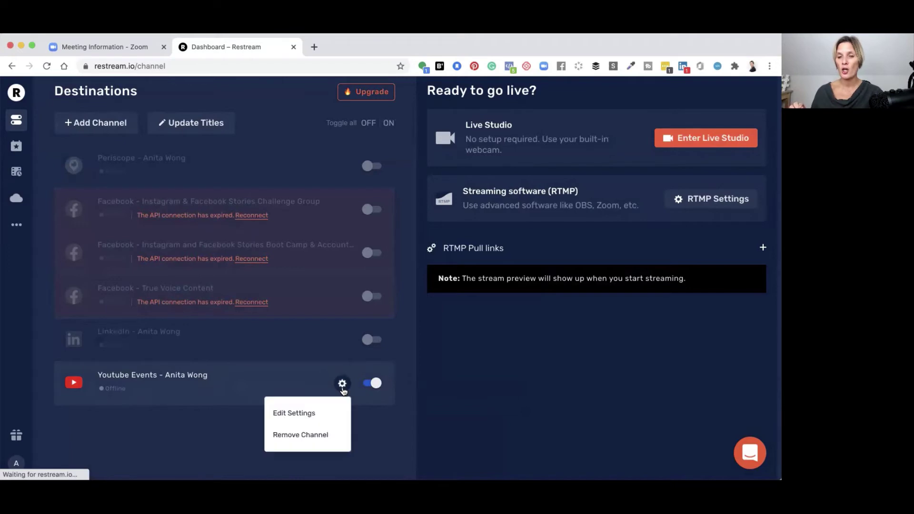
left_click(301, 412)
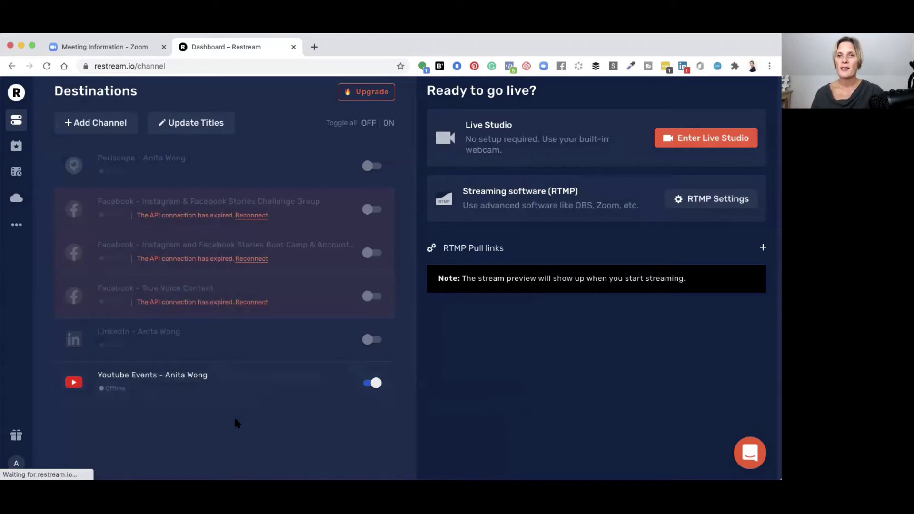
- Add a Facebook Live groups and public pages channel in Restream and connect a Facebook account
left_click(85, 124)
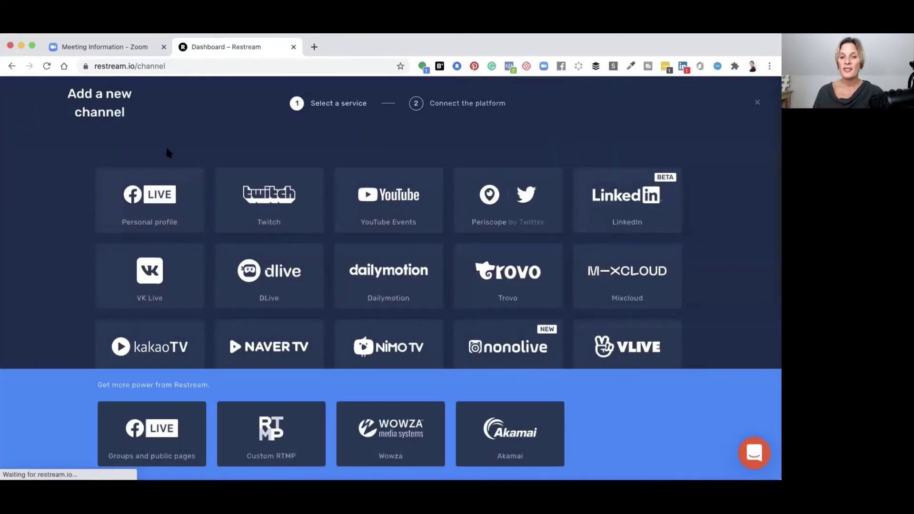
left_click(144, 439)
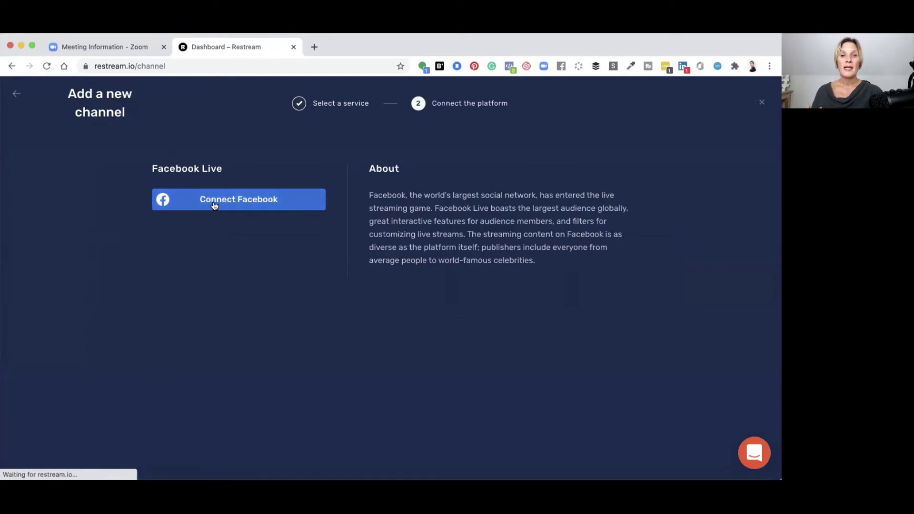
left_click(215, 203)
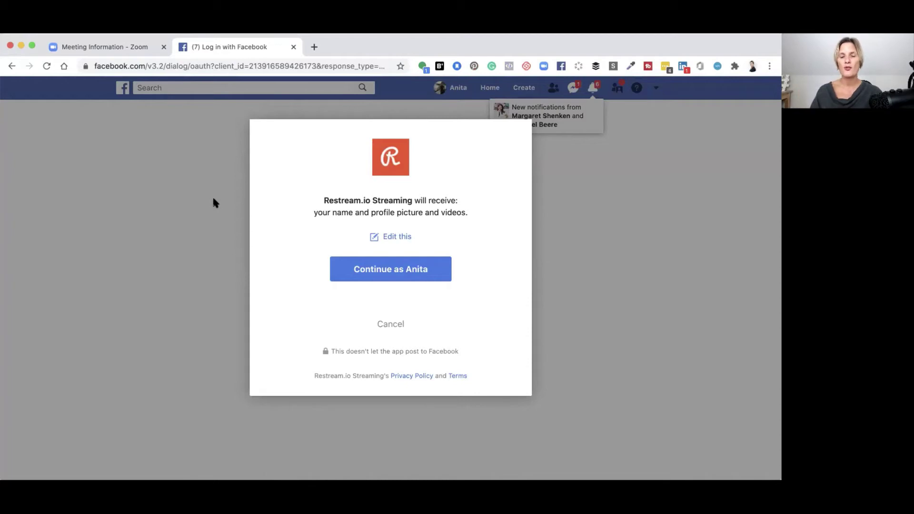
- Authorise Restream.io Streaming on Facebook with public posting, clearing the preselected page and group permissions
left_click(389, 273)
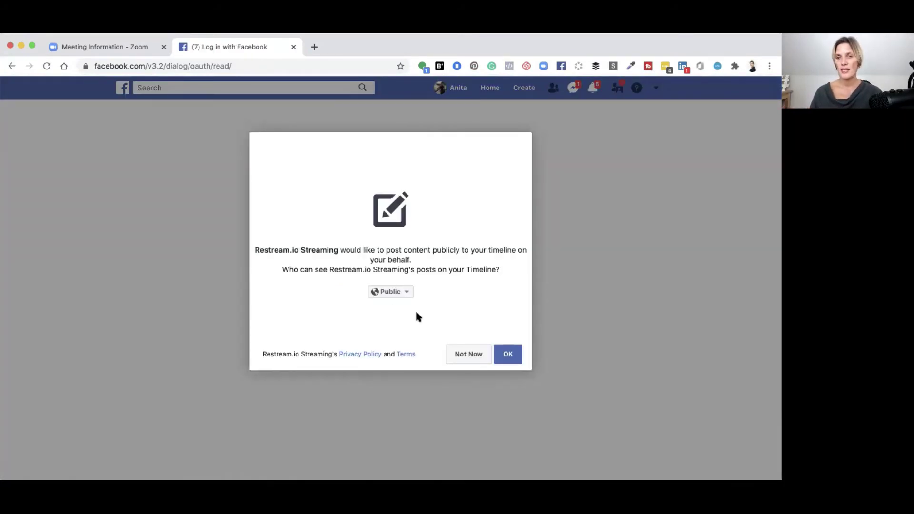
left_click(508, 358)
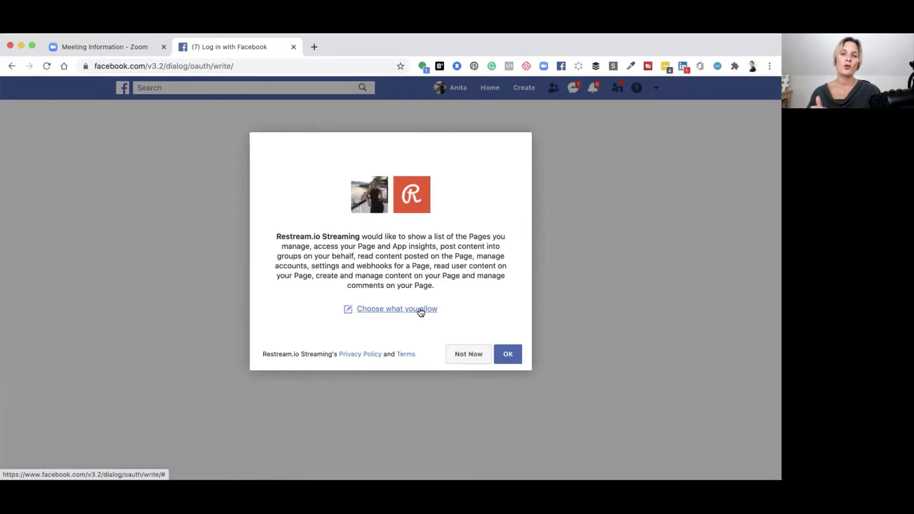
left_click(420, 310)
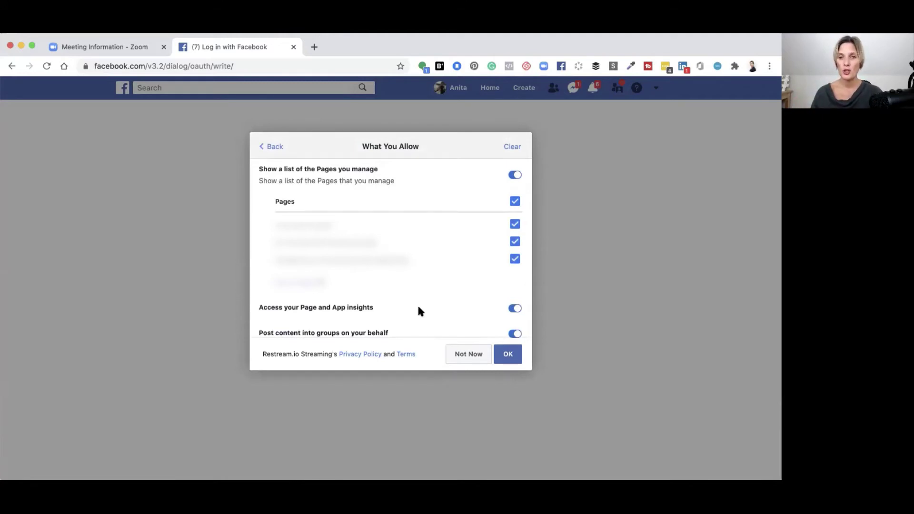
left_click(512, 146)
scroll(516, 278, "down", 5)
scroll(517, 279, "down", 2)
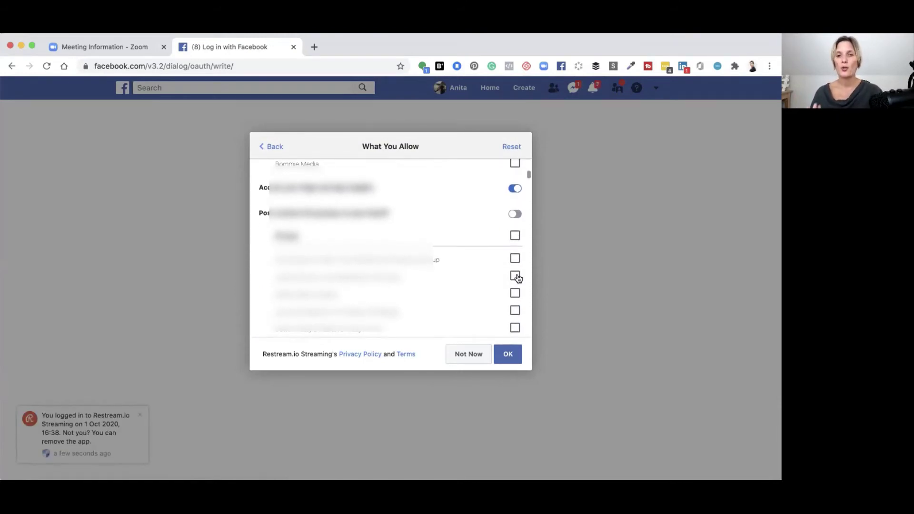
scroll(517, 278, "down", 5)
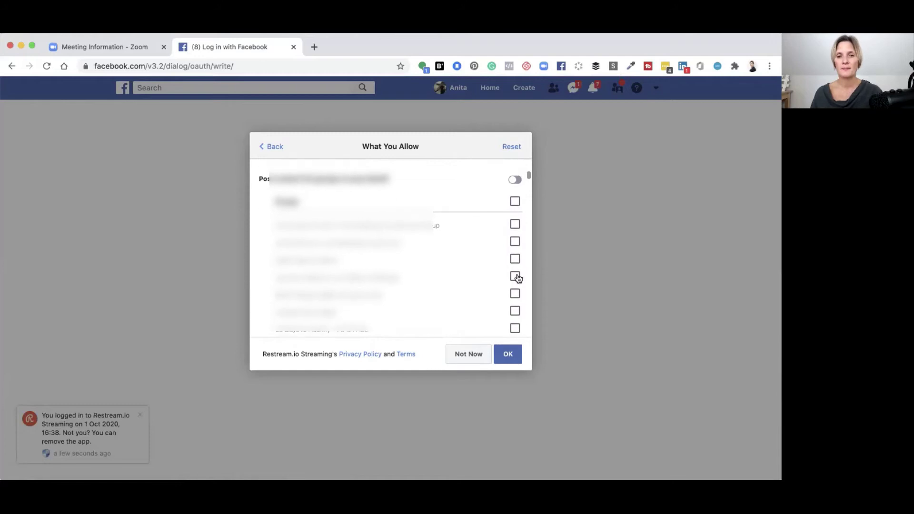
left_click(508, 355)
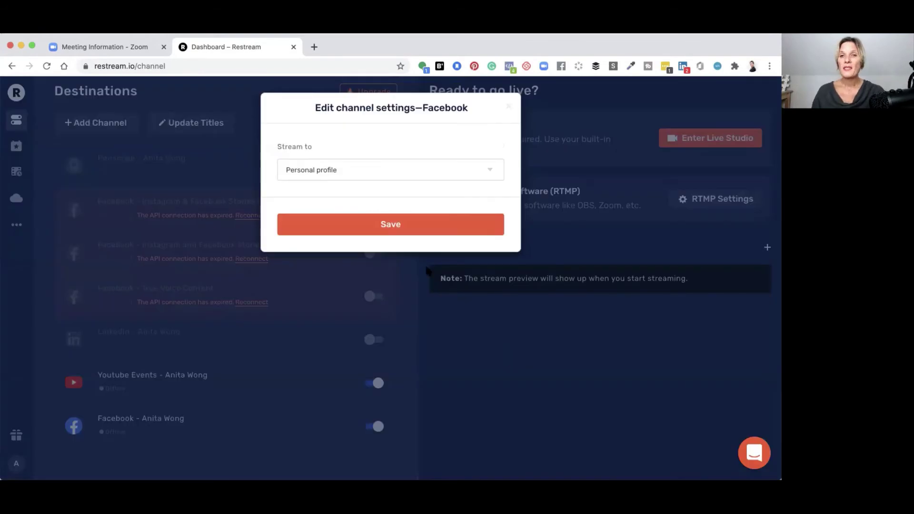
- Set the Facebook channel's Stream to option to the public page instead of the personal profile
left_click(376, 174)
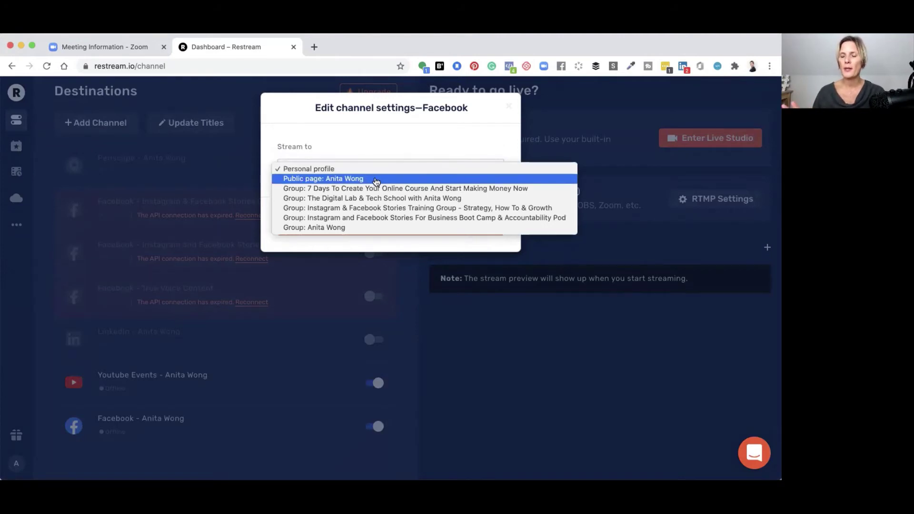
left_click(376, 179)
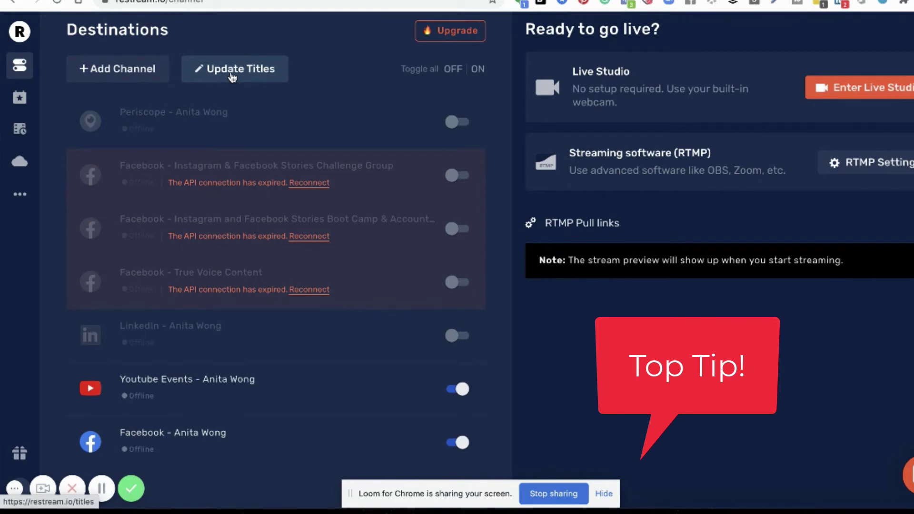
- Give all destinations the pasted title 'Testing Restream and Zoom' and description 'Description goes here'
left_click(232, 69)
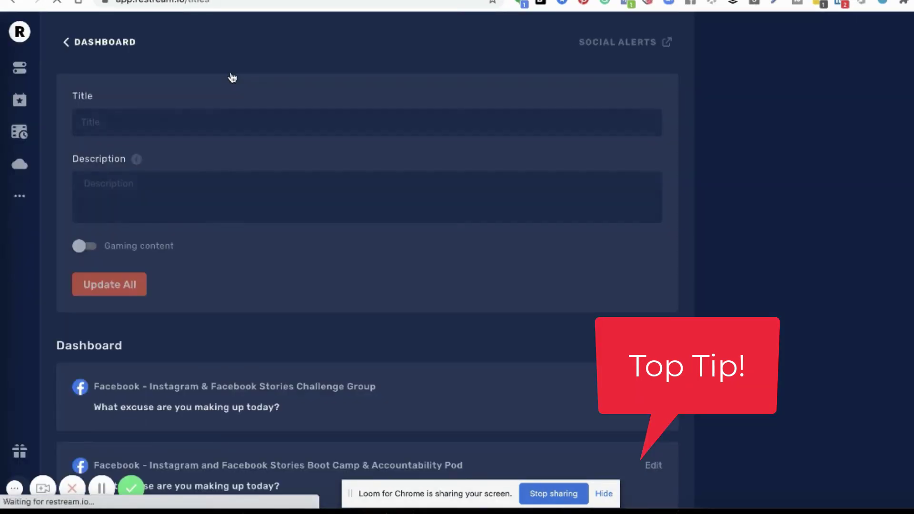
left_click(221, 123)
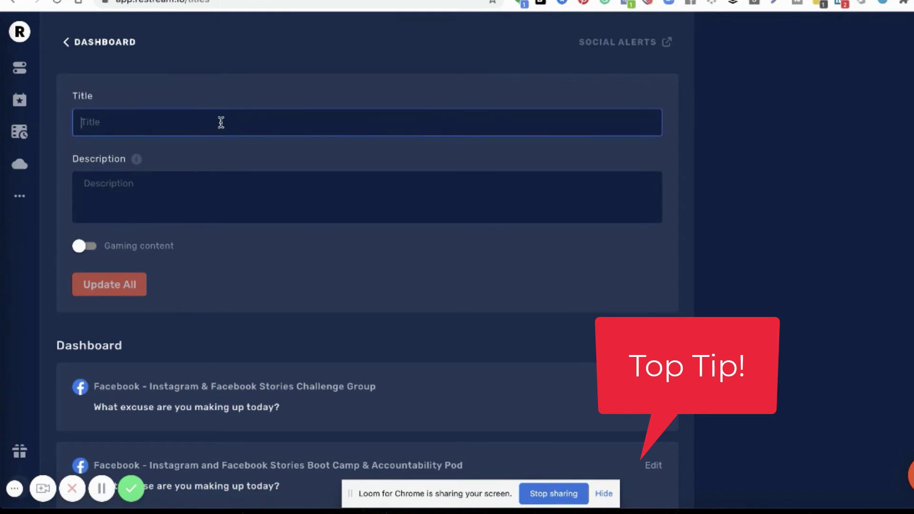
type("Testing Restream and Zoom")
left_click(166, 187)
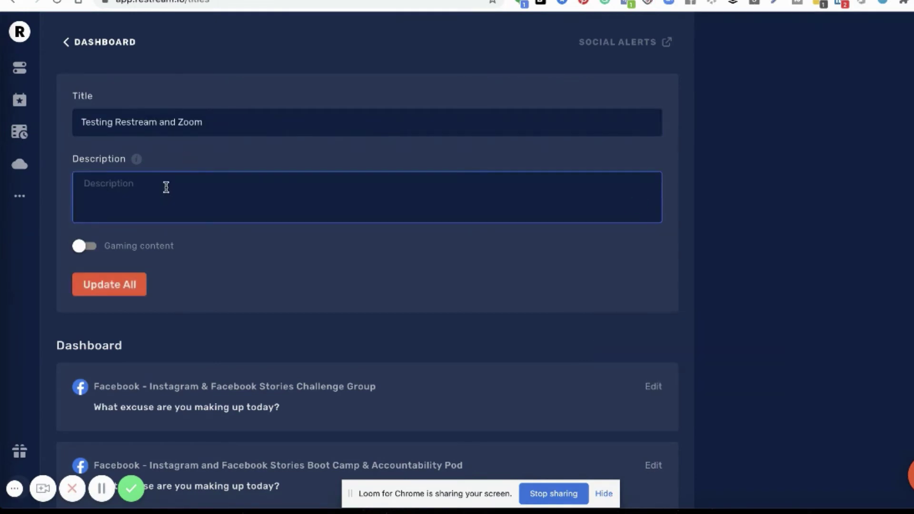
type("Description goes here")
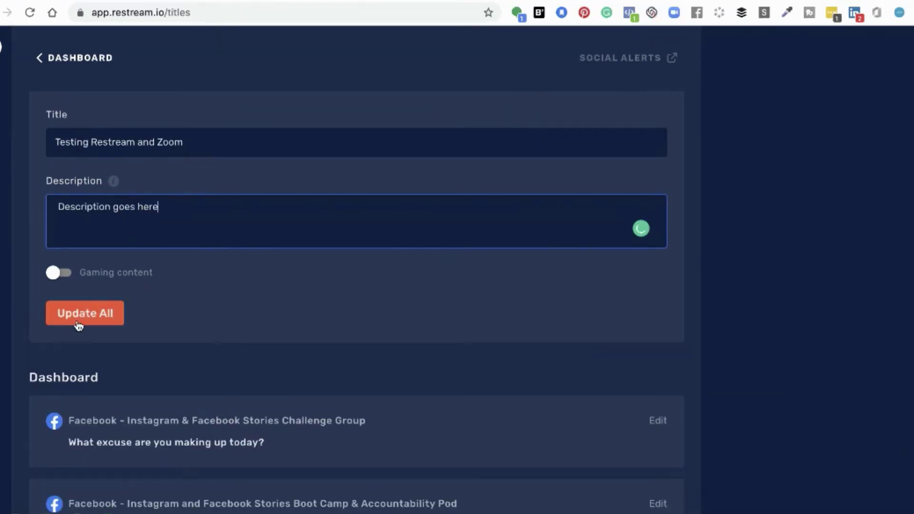
left_click(106, 286)
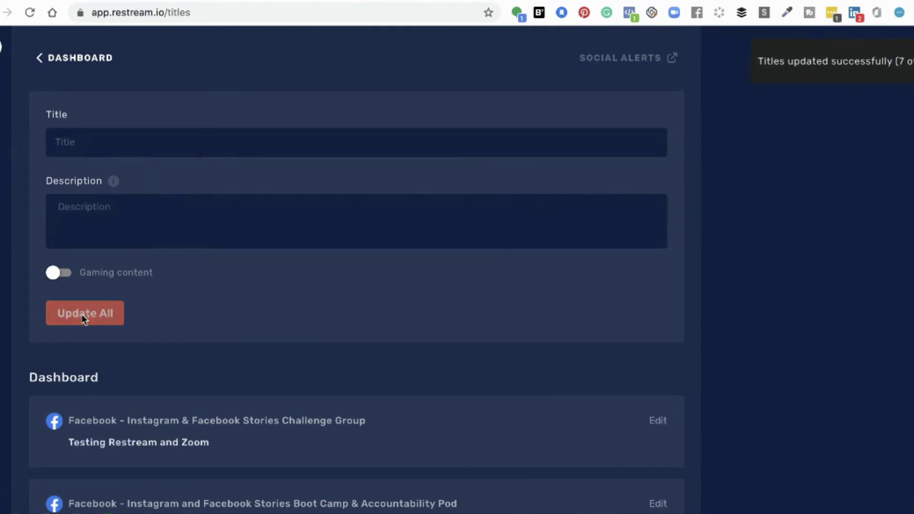
scroll(82, 314, "down", 5)
scroll(83, 315, "down", 4)
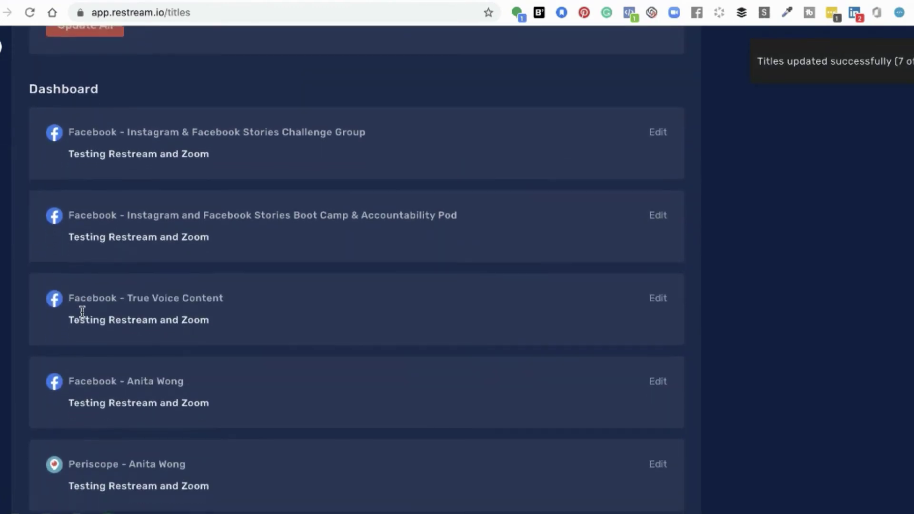